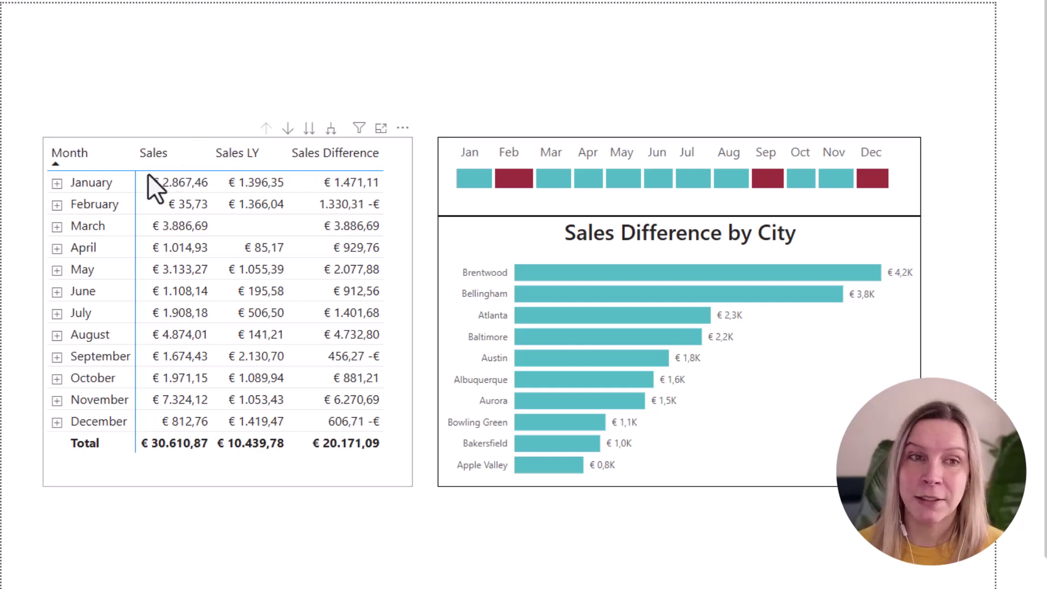
- Expand and collapse January, then shift the month matrix copy right and widen it over the chart area
{"action": "left_click", "coordinate": [56, 184]}
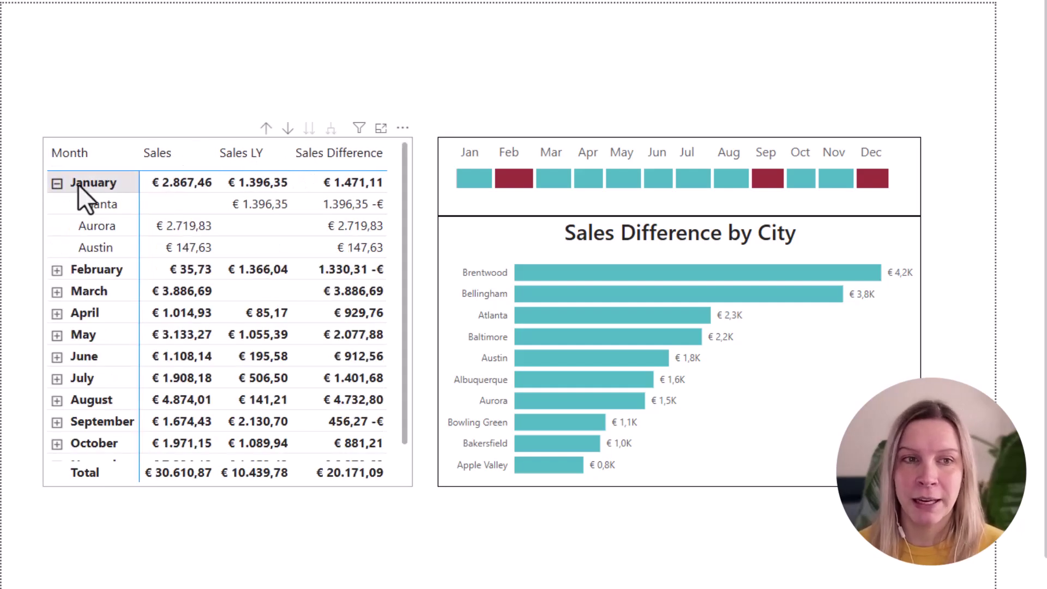
{"action": "left_click", "coordinate": [57, 184]}
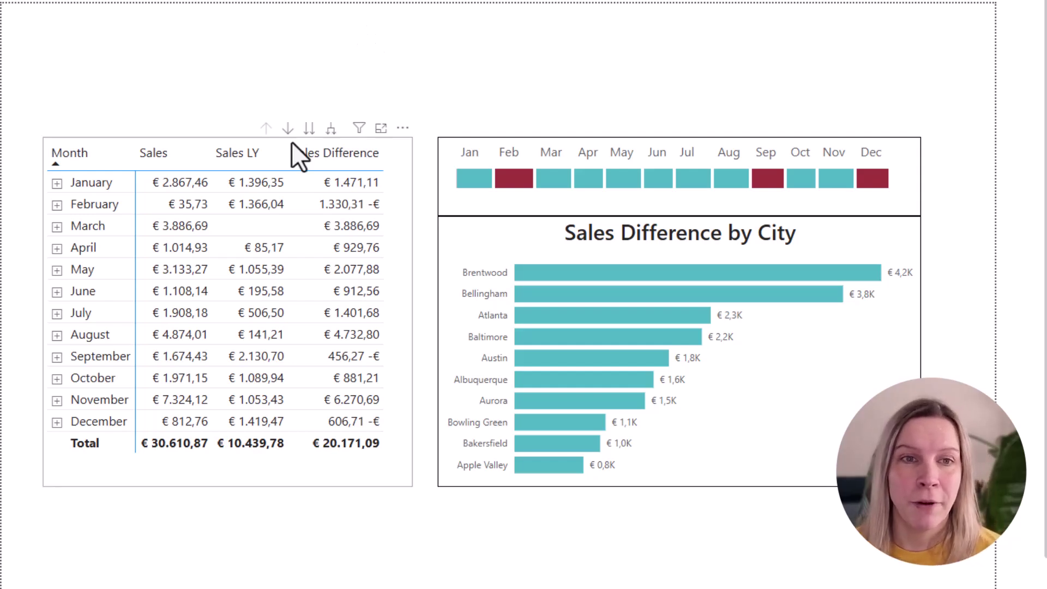
{"action": "left_click", "coordinate": [243, 142]}
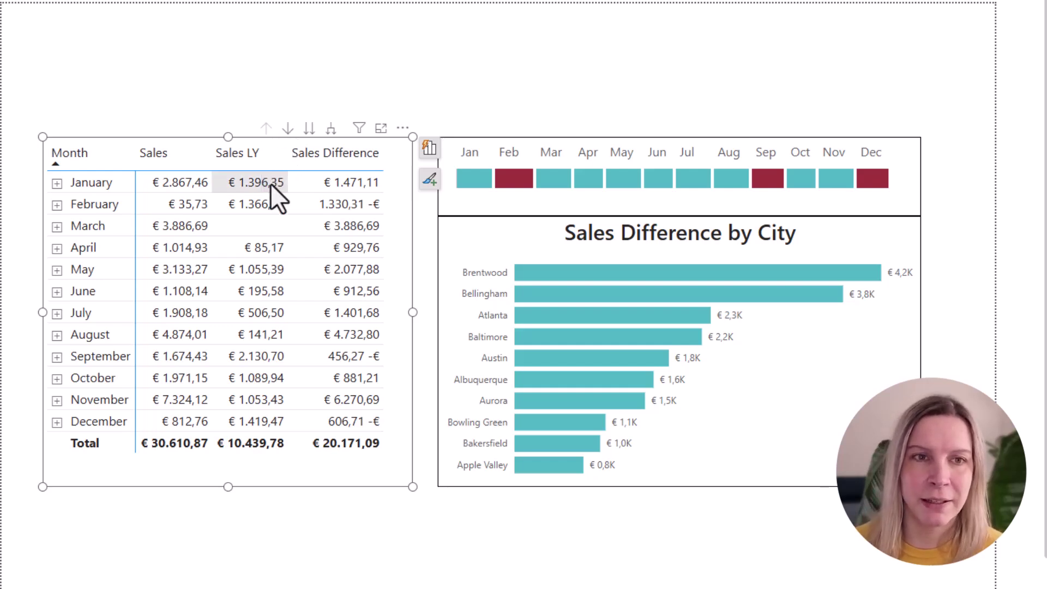
{"action": "left_click_drag", "start_coordinate": [269, 147], "coordinate": [666, 152]}
{"action": "left_click_drag", "start_coordinate": [808, 313], "coordinate": [921, 312]}
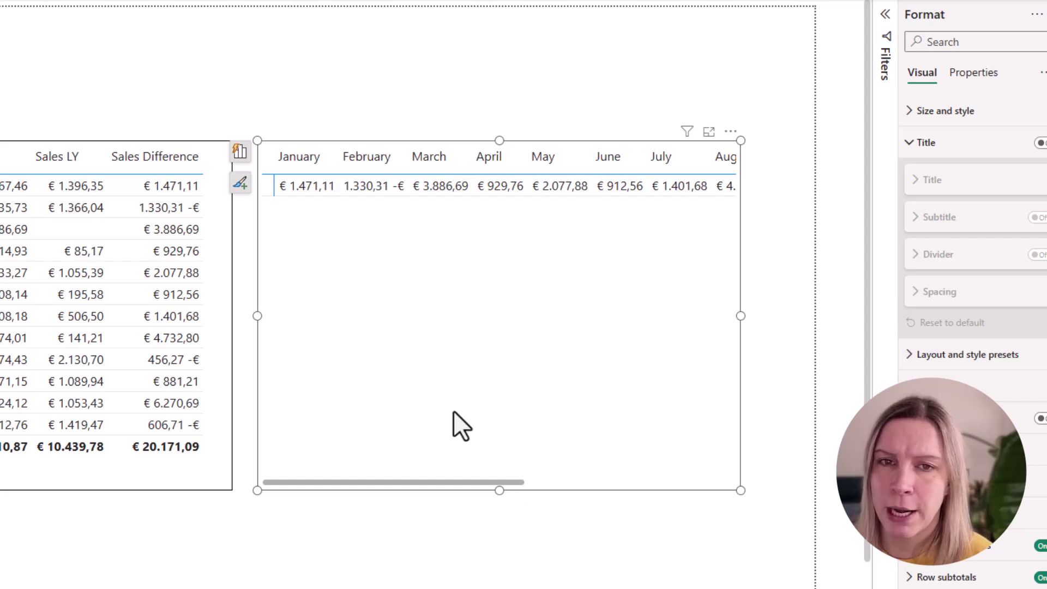
- Turn off the matrix subtotals and replace Month with Month Name in the columns
{"action": "left_click_drag", "start_coordinate": [457, 482], "coordinate": [711, 482]}
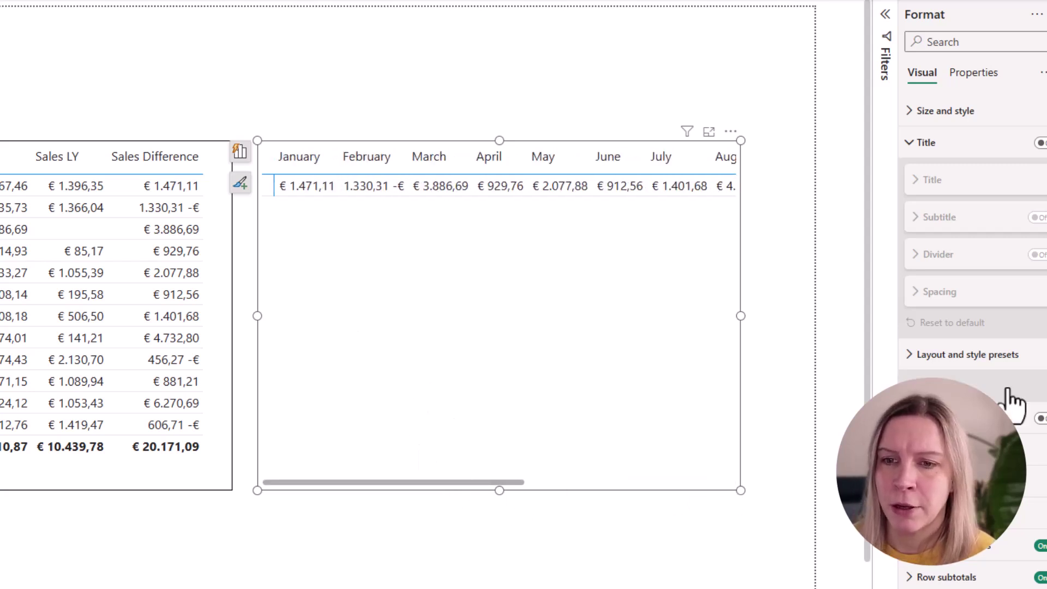
{"action": "scroll", "coordinate": [1009, 402], "scroll_direction": "down", "scroll_amount": 3}
{"action": "left_click", "coordinate": [1042, 444]}
{"action": "left_click", "coordinate": [1041, 412]}
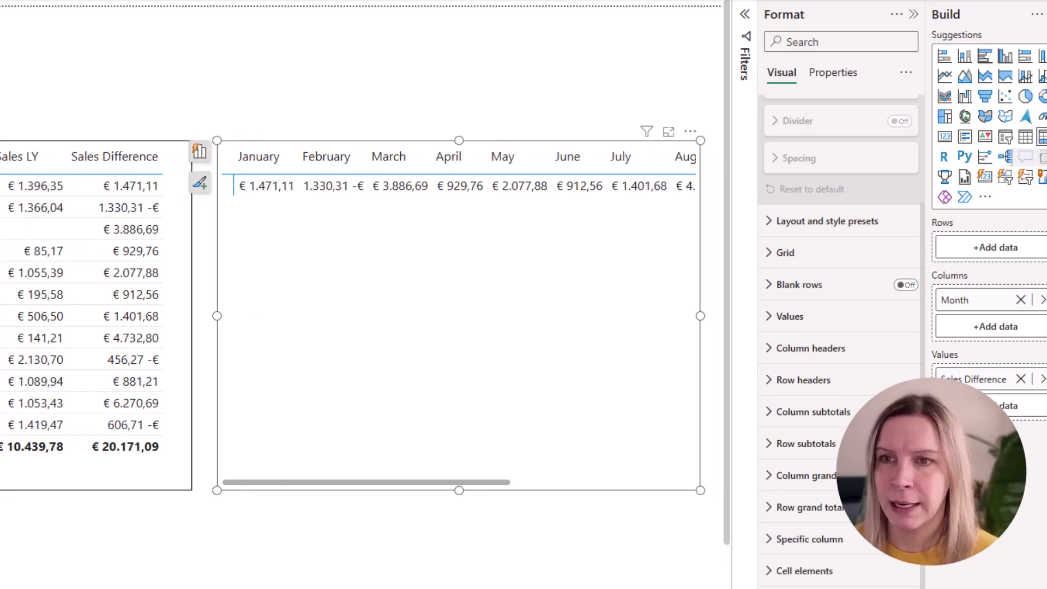
{"action": "left_click_drag", "start_coordinate": [1045, 175], "coordinate": [1023, 311]}
{"action": "left_click", "coordinate": [1020, 300]}
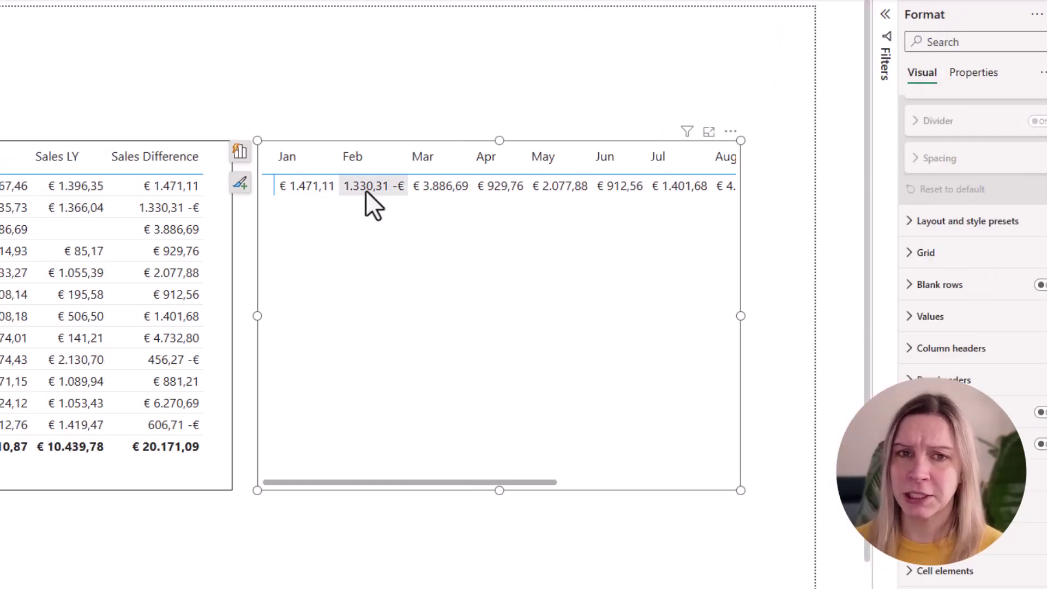
- Set the value font to size 8, widen the matrix to fit twelve months, and place it below the bars
{"action": "left_click", "coordinate": [955, 316]}
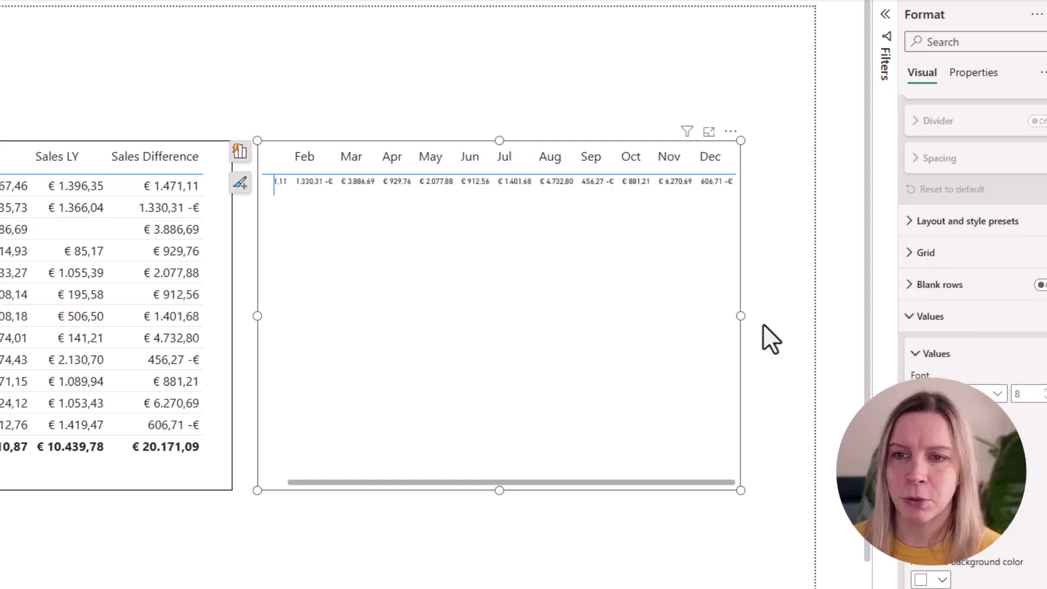
{"action": "left_click_drag", "start_coordinate": [740, 315], "coordinate": [778, 324]}
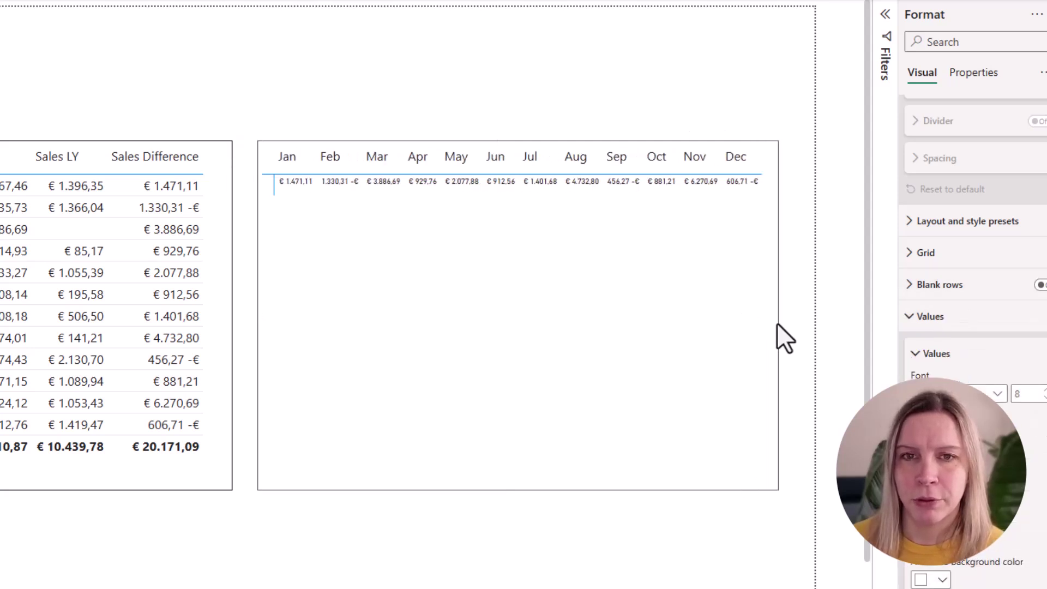
{"action": "left_click_drag", "start_coordinate": [614, 302], "coordinate": [611, 371]}
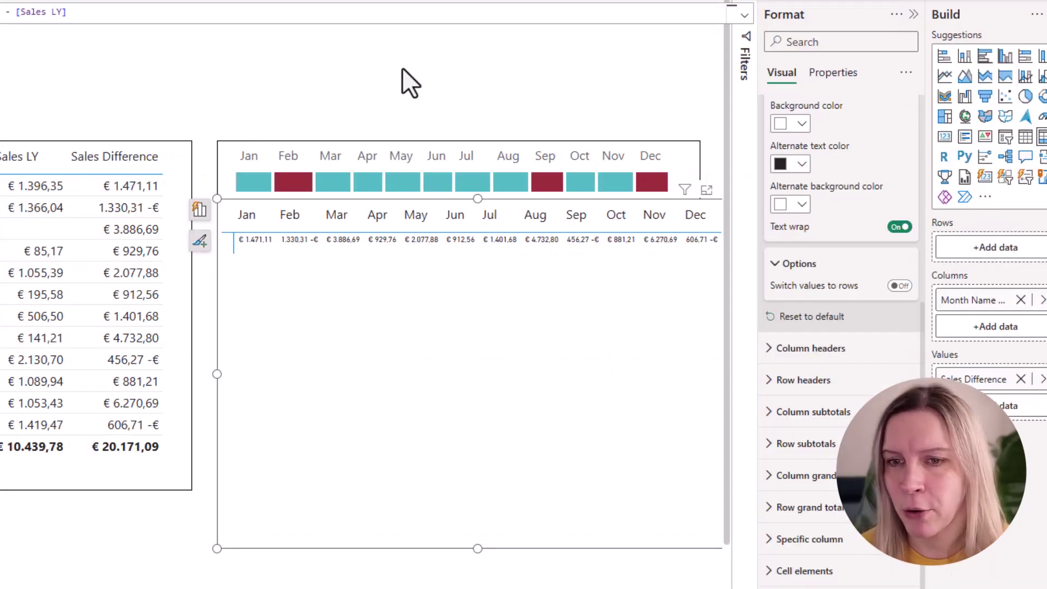
- Give the Sales Difference series 0 value decimal places and nudge the matrix slightly lower
{"action": "left_click", "coordinate": [825, 541]}
{"action": "scroll", "coordinate": [829, 545], "scroll_direction": "down", "scroll_amount": 8}
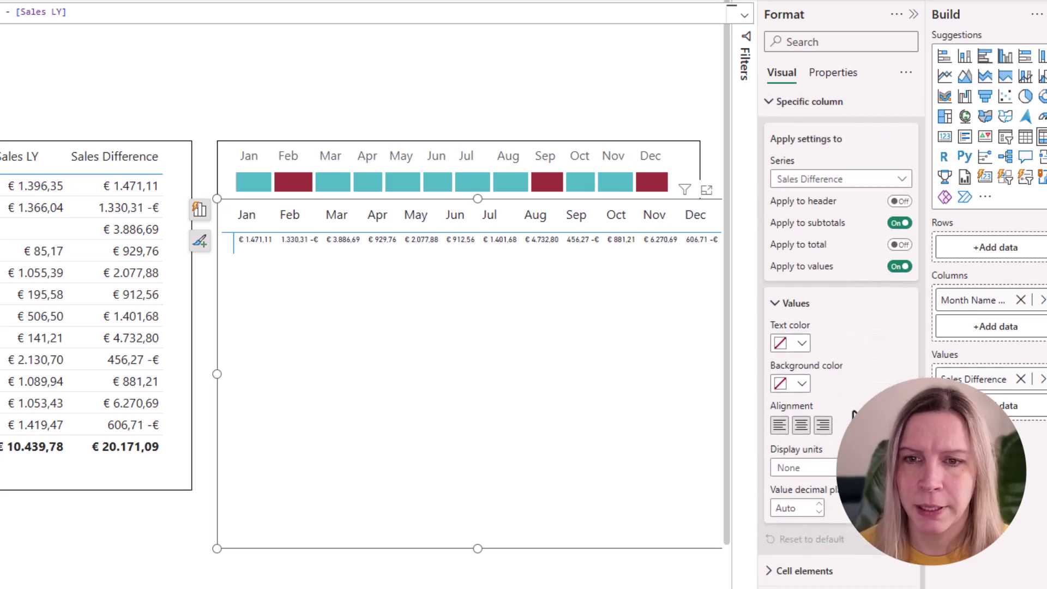
{"action": "left_click", "coordinate": [826, 178]}
{"action": "left_click", "coordinate": [807, 200]}
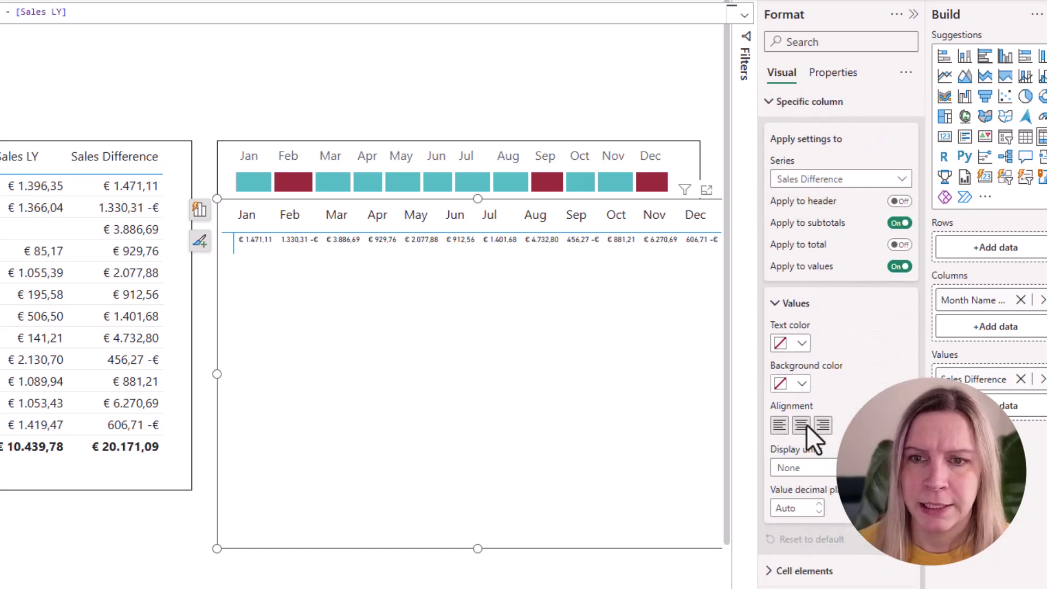
{"action": "left_click", "coordinate": [791, 508]}
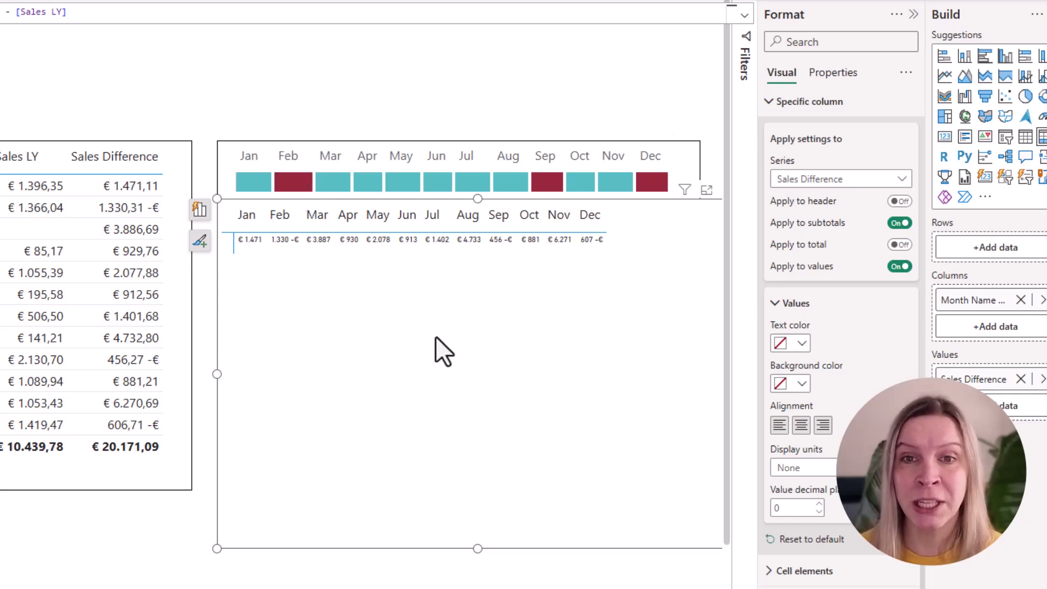
{"action": "left_click_drag", "start_coordinate": [435, 336], "coordinate": [434, 358]}
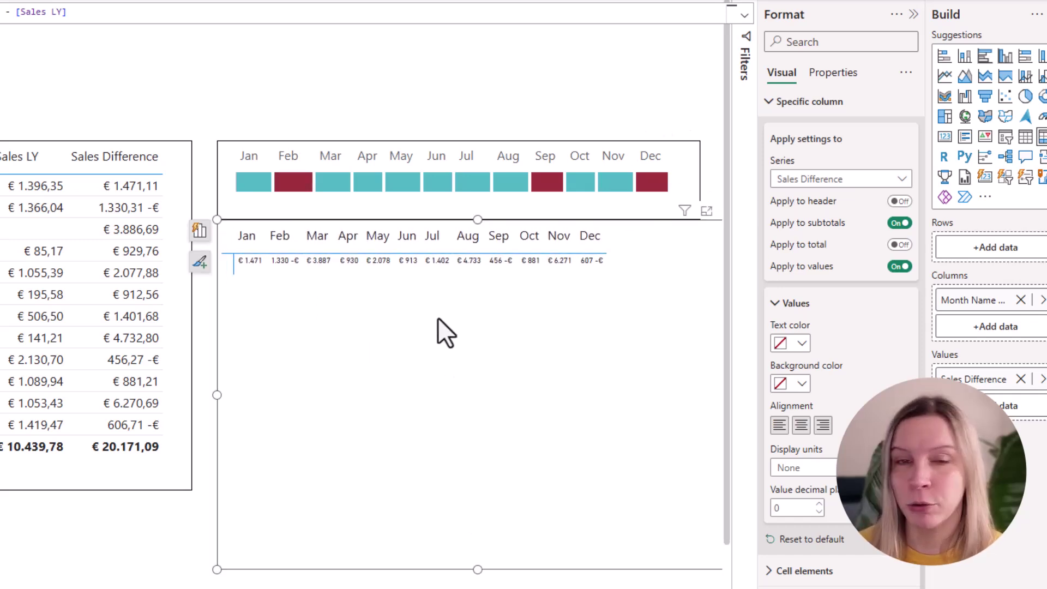
- Switch the Sales Difference background colour to rules, with the first rule starting at Number 0
{"action": "right_click", "coordinate": [968, 381]}
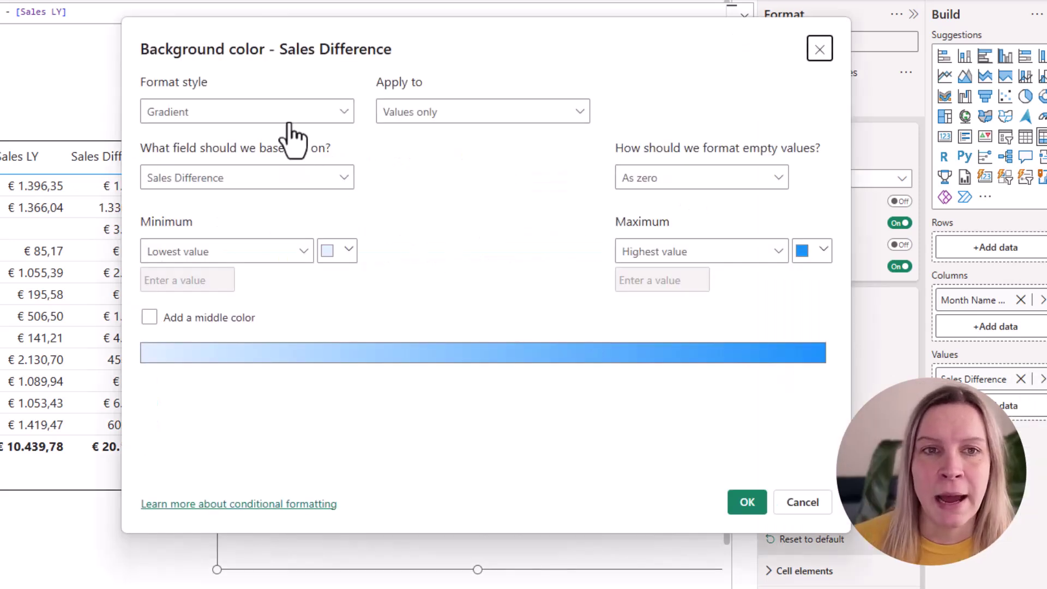
{"action": "left_click", "coordinate": [291, 112]}
{"action": "left_click", "coordinate": [245, 160]}
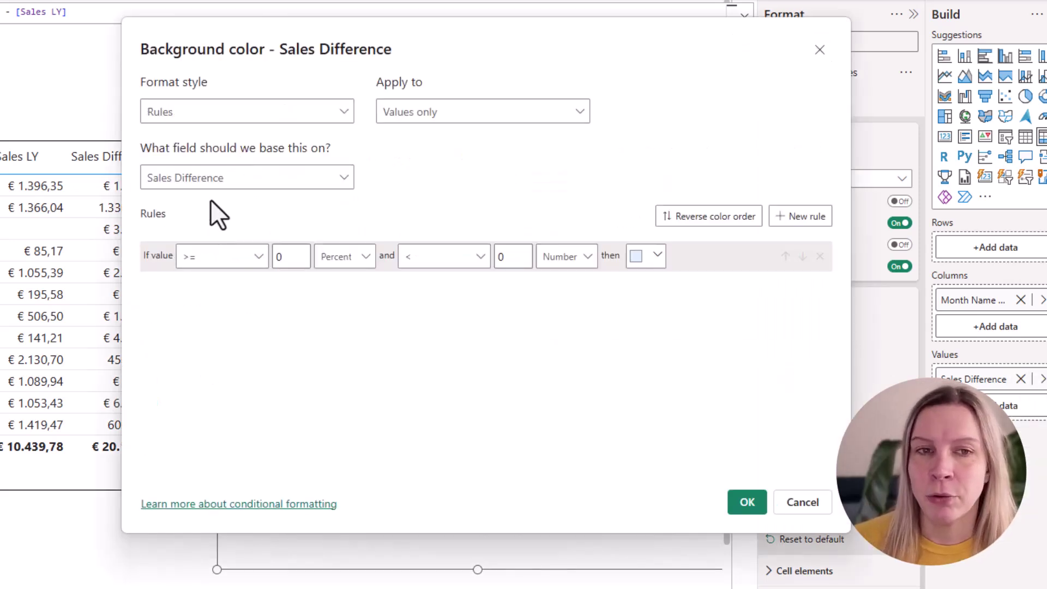
{"action": "left_click", "coordinate": [228, 257]}
{"action": "left_click", "coordinate": [300, 260]}
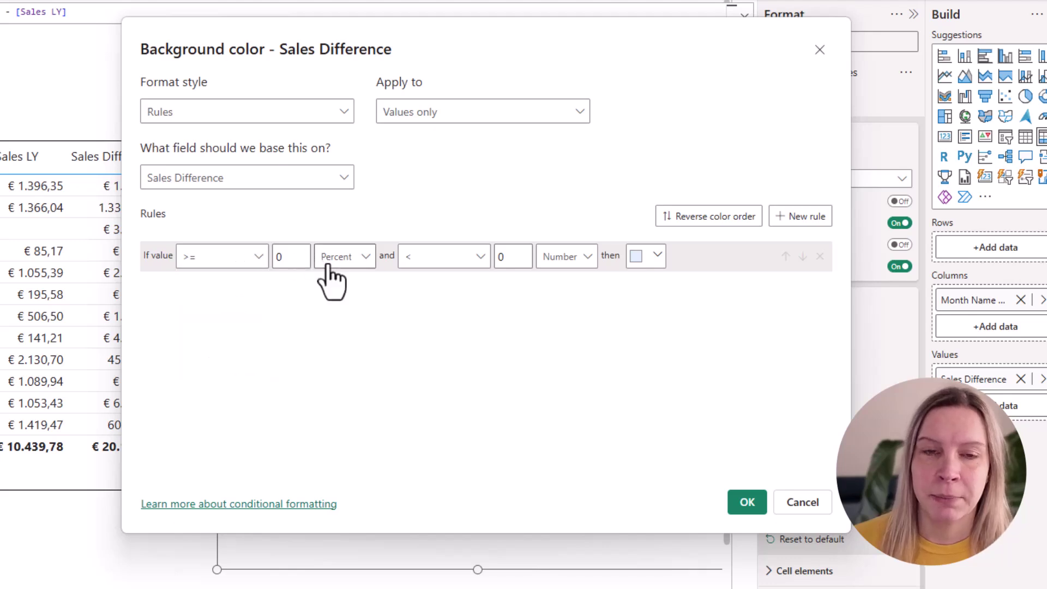
{"action": "left_click", "coordinate": [328, 263]}
{"action": "left_click", "coordinate": [352, 281]}
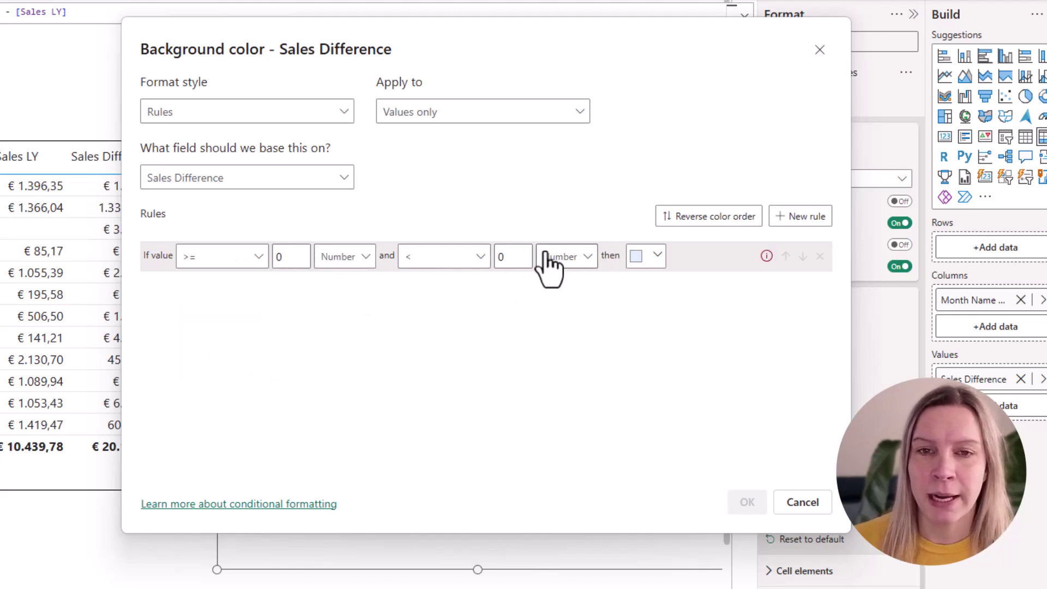
- Run the first rule up to Max in purple, colour the negative-values rule dark red, and apply
{"action": "left_click", "coordinate": [513, 256]}
{"action": "key", "text": "BackSpace"}
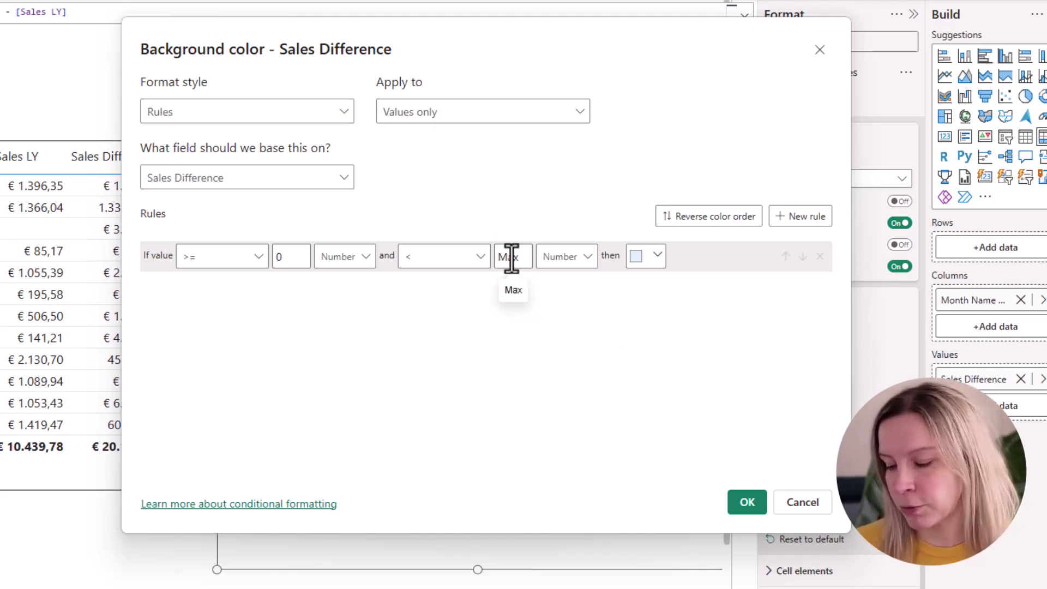
{"action": "left_click", "coordinate": [637, 263]}
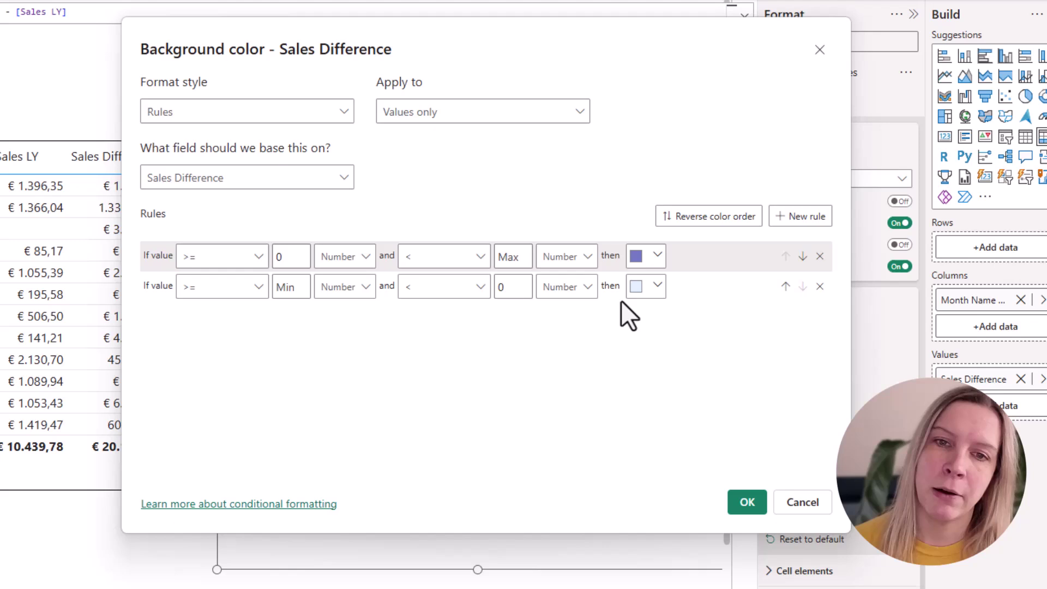
{"action": "left_click", "coordinate": [652, 287]}
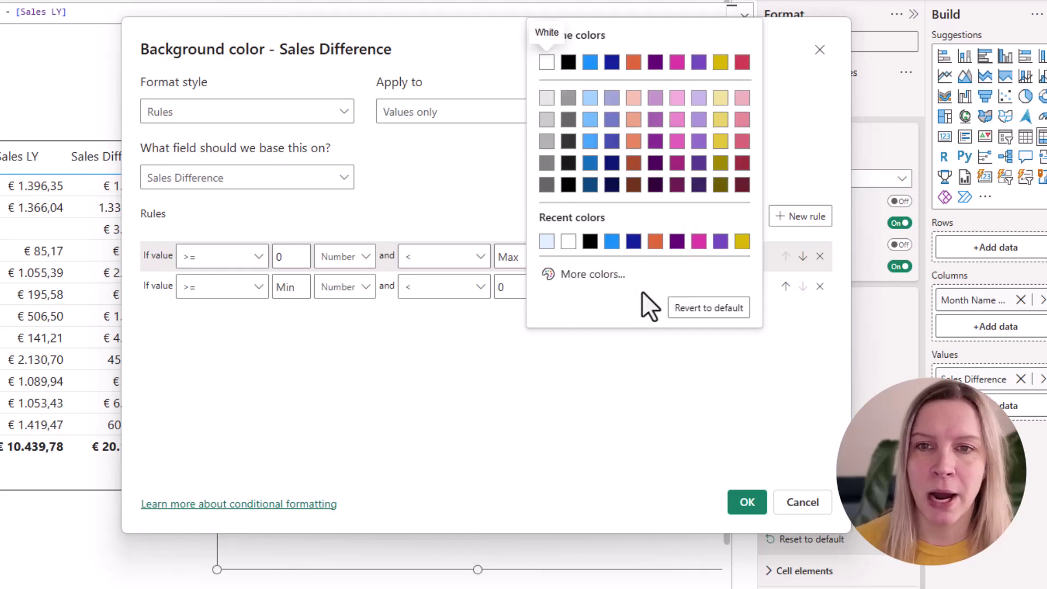
{"action": "left_click", "coordinate": [744, 180]}
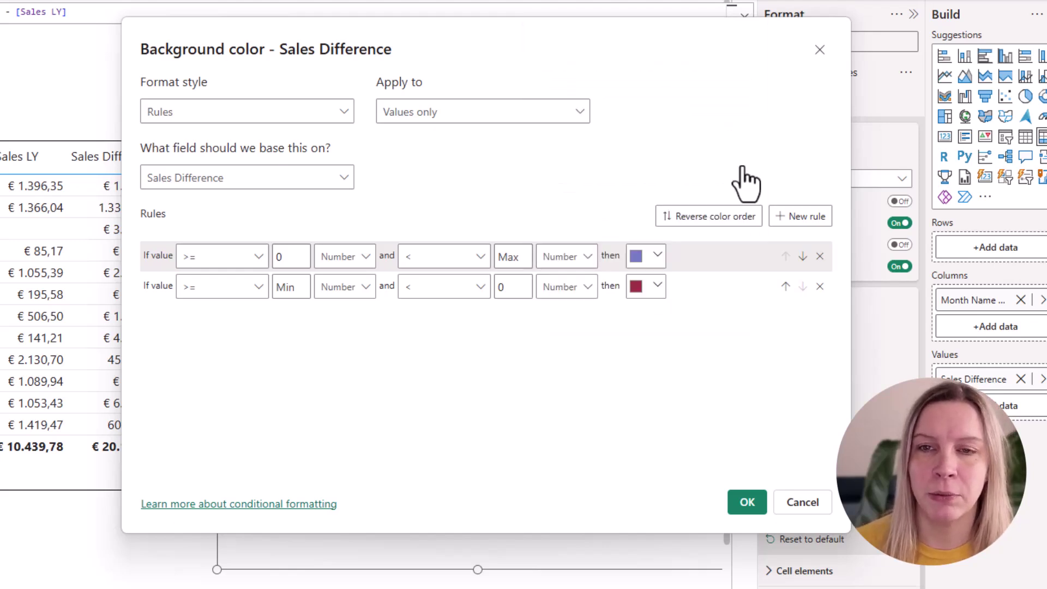
{"action": "left_click", "coordinate": [747, 502]}
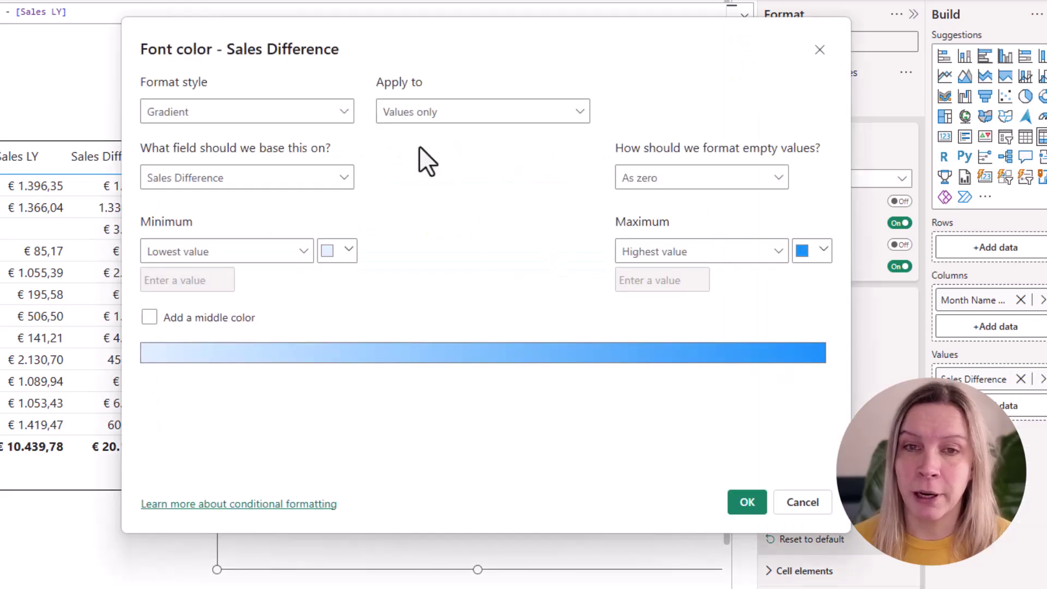
- Confirm font-colour rules matching the cell colours so the Sales Difference numbers become invisible
{"action": "left_click", "coordinate": [743, 500]}
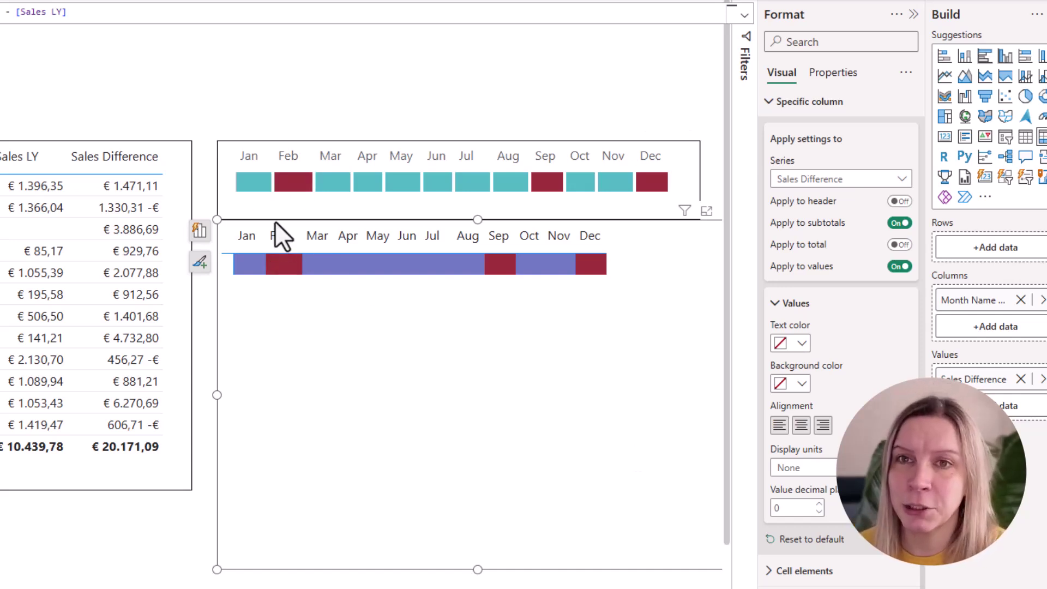
- Turn on the matrix's vertical gridlines, colour them white and set their width to 5
{"action": "scroll", "coordinate": [831, 376], "scroll_direction": "up", "scroll_amount": 7}
{"action": "scroll", "coordinate": [829, 327], "scroll_direction": "up", "scroll_amount": 8}
{"action": "left_click", "coordinate": [900, 364]}
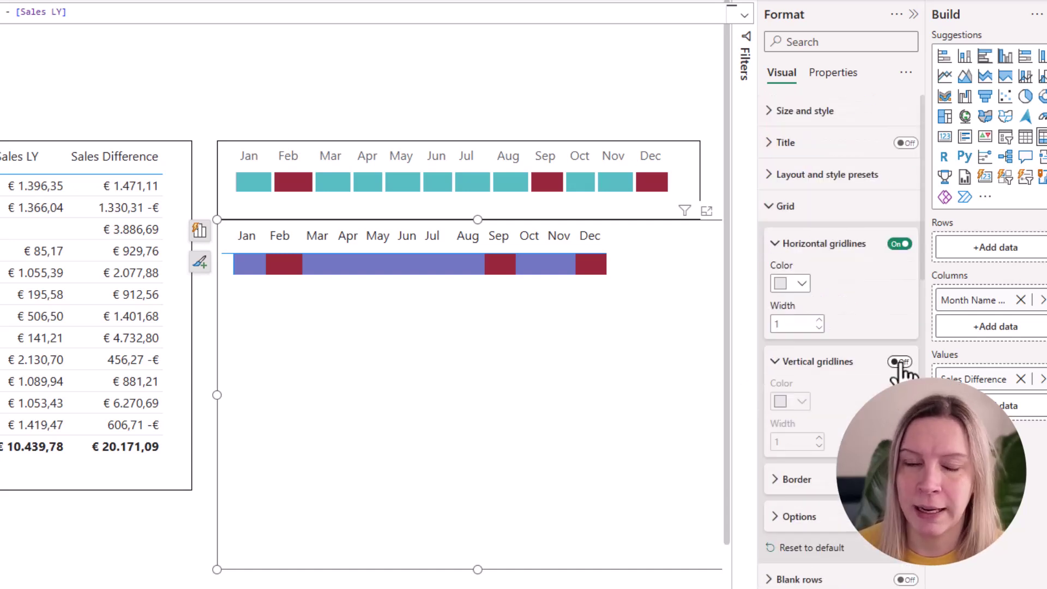
{"action": "left_click", "coordinate": [900, 361]}
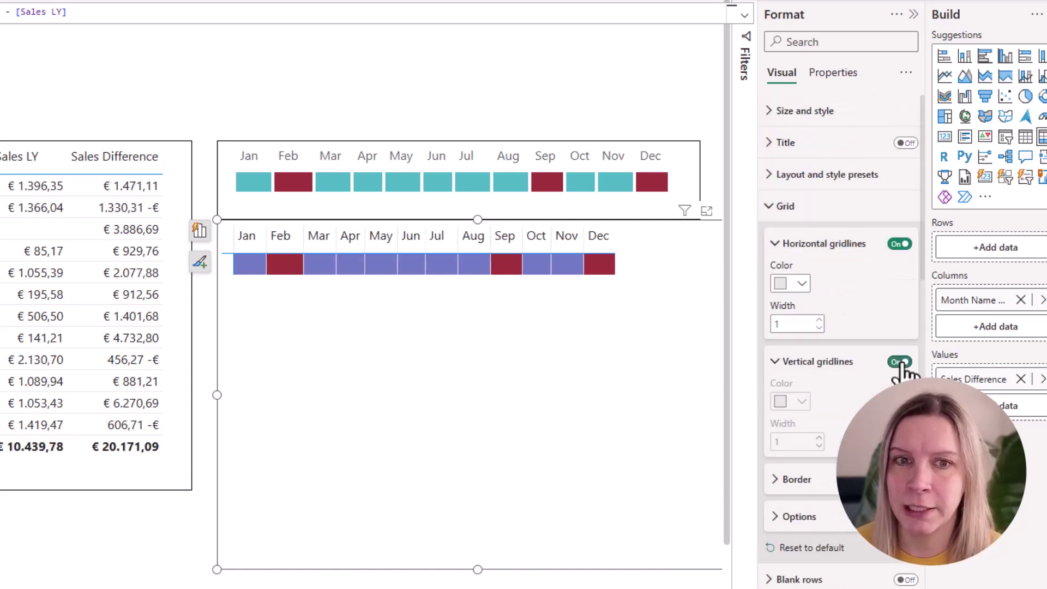
{"action": "left_click", "coordinate": [796, 402]}
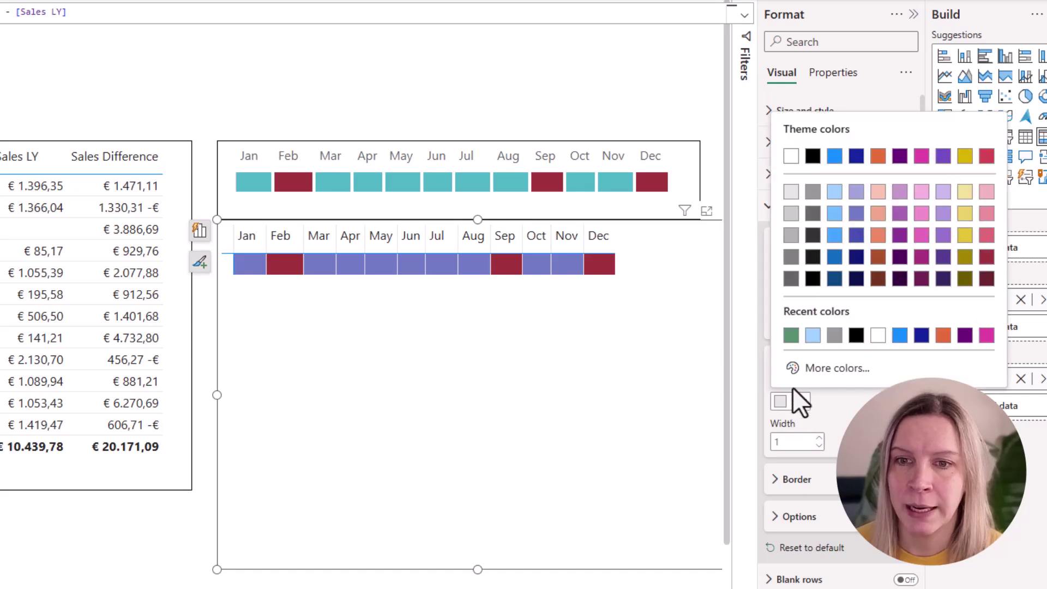
{"action": "left_click", "coordinate": [877, 336]}
{"action": "left_click", "coordinate": [819, 438]}
{"action": "left_click", "coordinate": [819, 438]}
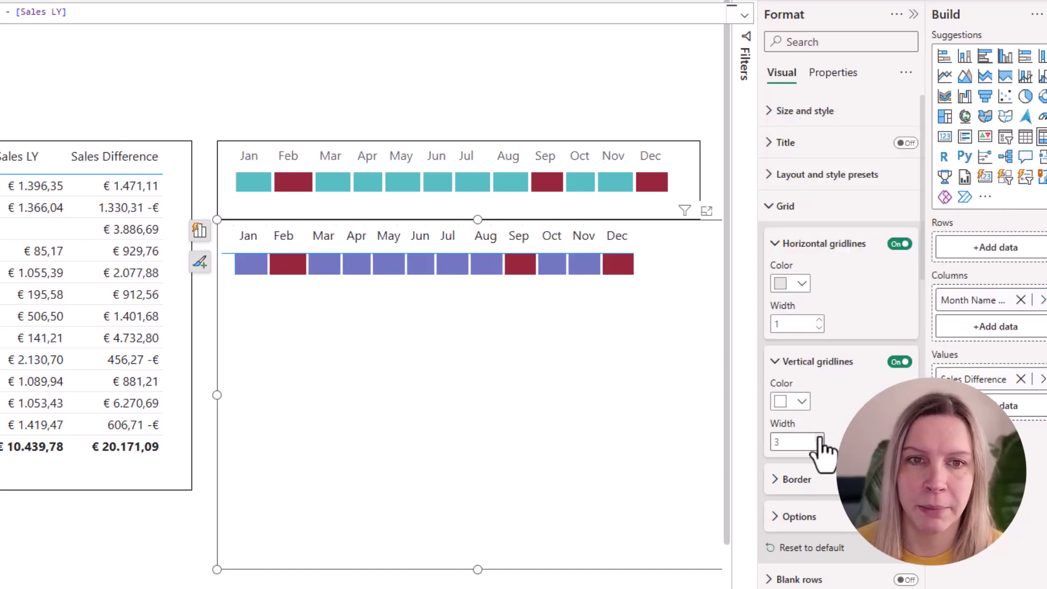
{"action": "left_click", "coordinate": [819, 438]}
{"action": "left_click", "coordinate": [819, 438]}
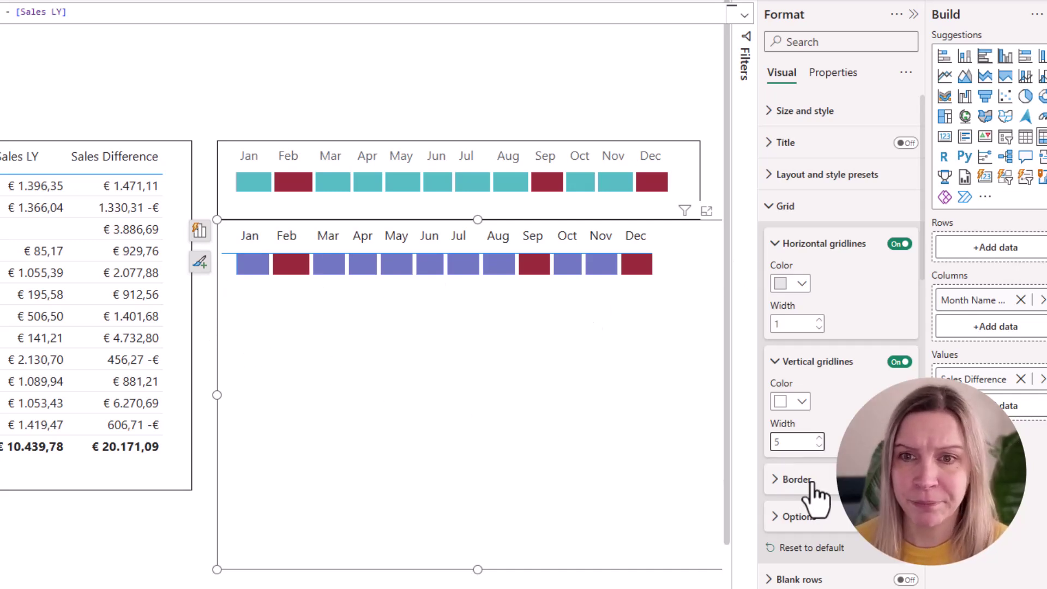
- Try, then remove, a bottom column-header border, and shrink the heatmap into a strip above the bar chart
{"action": "scroll", "coordinate": [806, 491], "scroll_direction": "down", "scroll_amount": 3}
{"action": "scroll", "coordinate": [916, 358], "scroll_direction": "up", "scroll_amount": 2}
{"action": "left_click", "coordinate": [801, 422]}
{"action": "scroll", "coordinate": [872, 436], "scroll_direction": "down", "scroll_amount": 1}
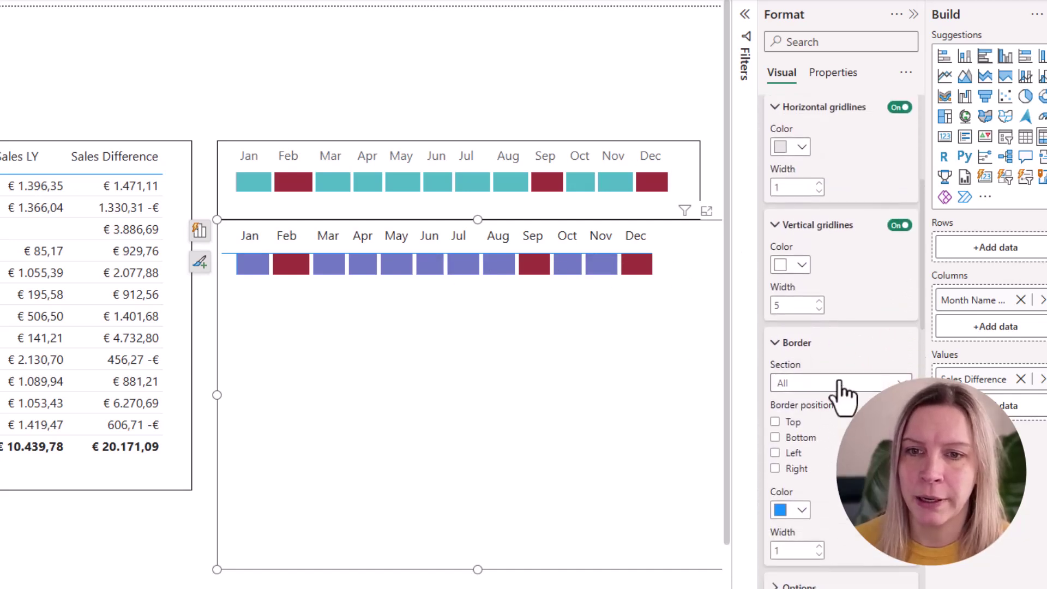
{"action": "left_click", "coordinate": [841, 389]}
{"action": "left_click", "coordinate": [839, 420]}
{"action": "left_click", "coordinate": [809, 436]}
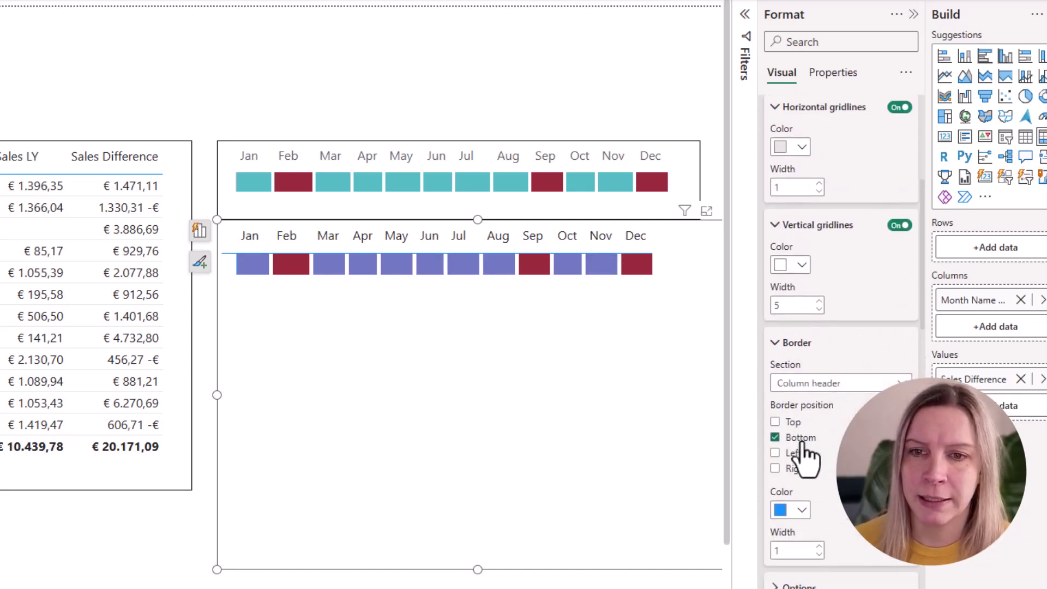
{"action": "left_click", "coordinate": [801, 441]}
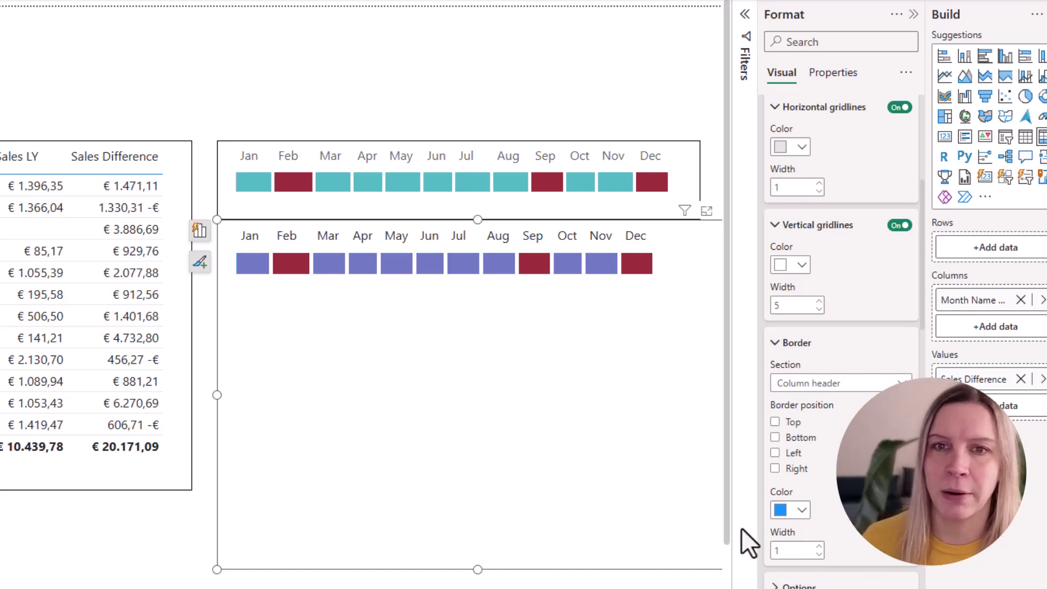
{"action": "left_click_drag", "start_coordinate": [476, 567], "coordinate": [491, 289]}
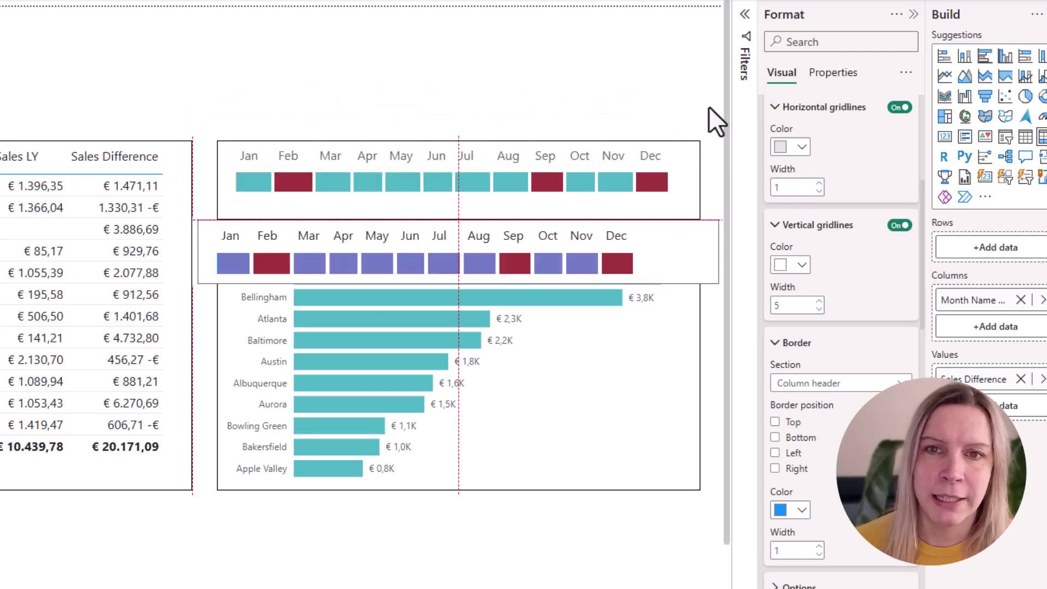